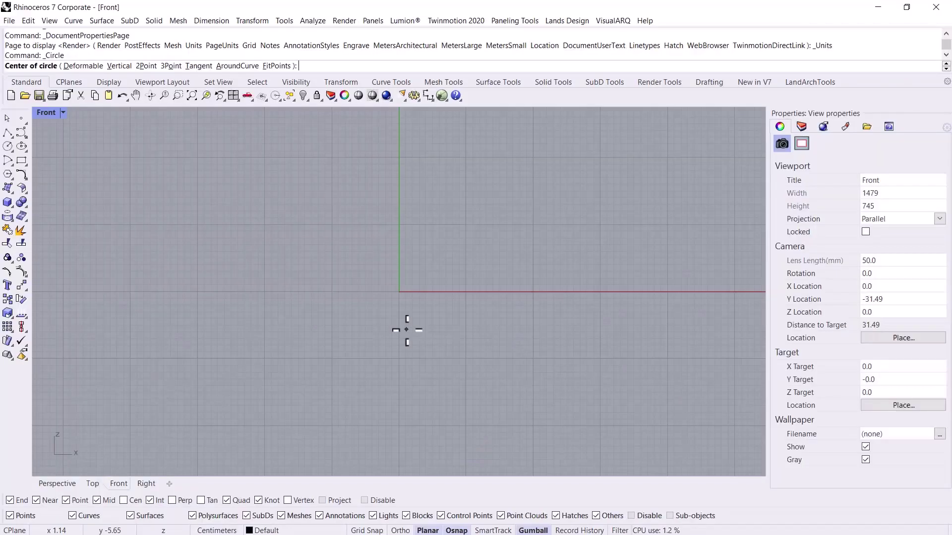
Draw a circle centred on the origin with a radius of 3.5 cm in the Front view
type("0")
key("Return")
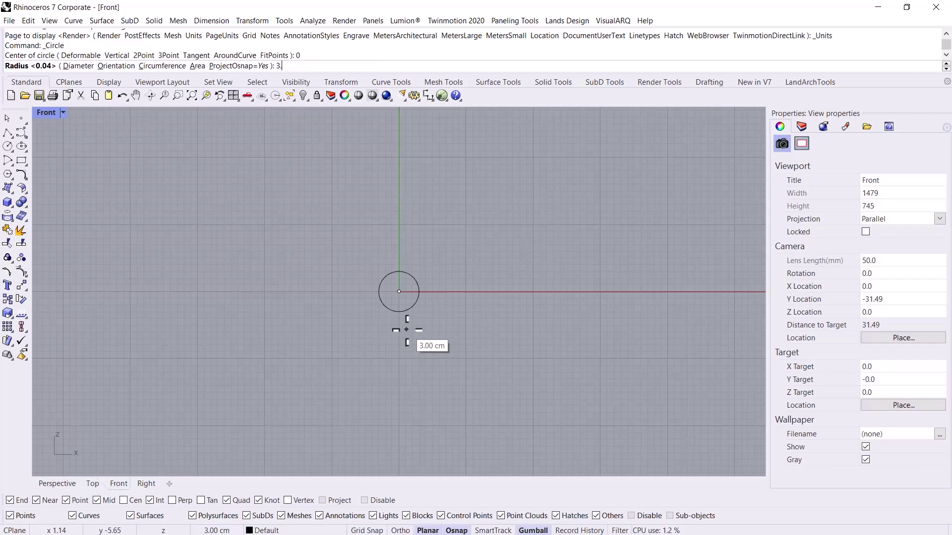
type("3.5")
key("Return")
scroll(406, 296, "up", 4)
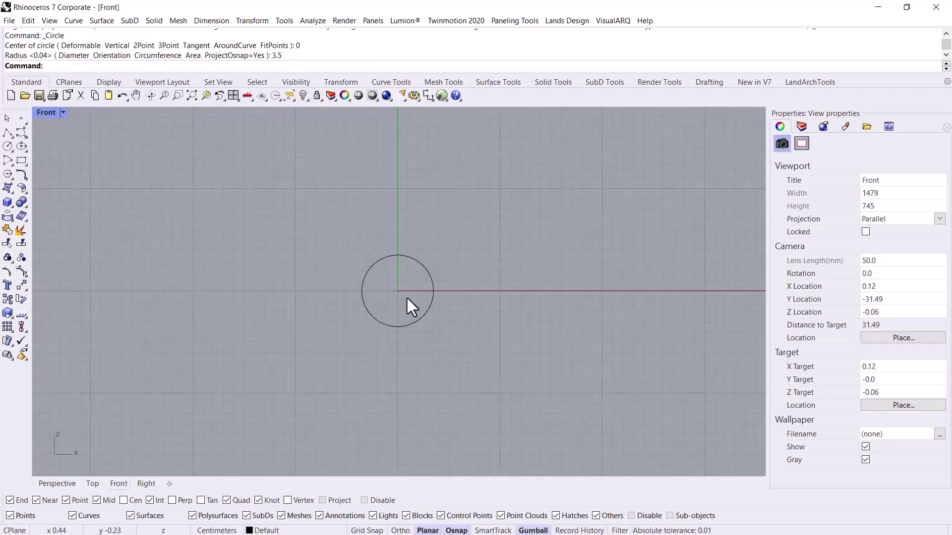
In the Perspective view, draw an ellipse around the circle at its top point, with a second-axis length of 0.4 cm
key("ctrl+F4")
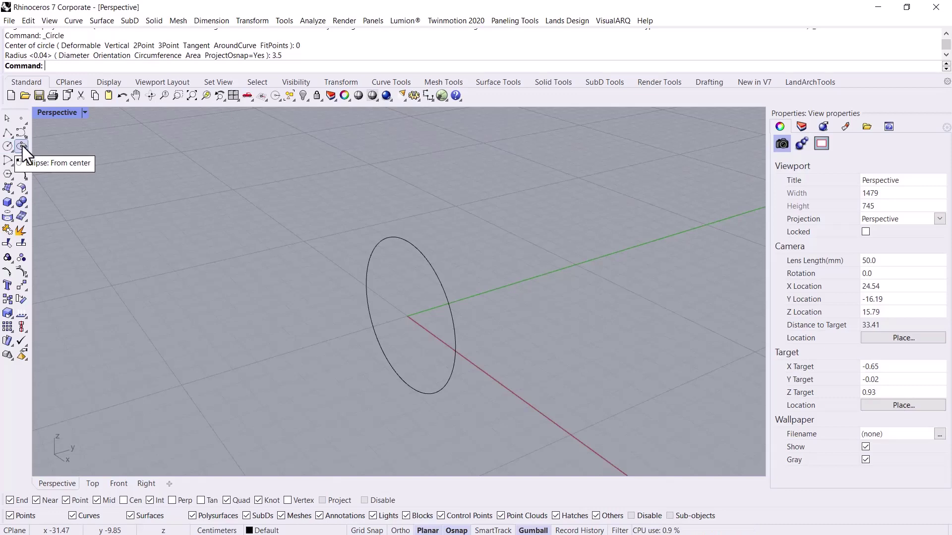
left_click(22, 145)
left_click(245, 66)
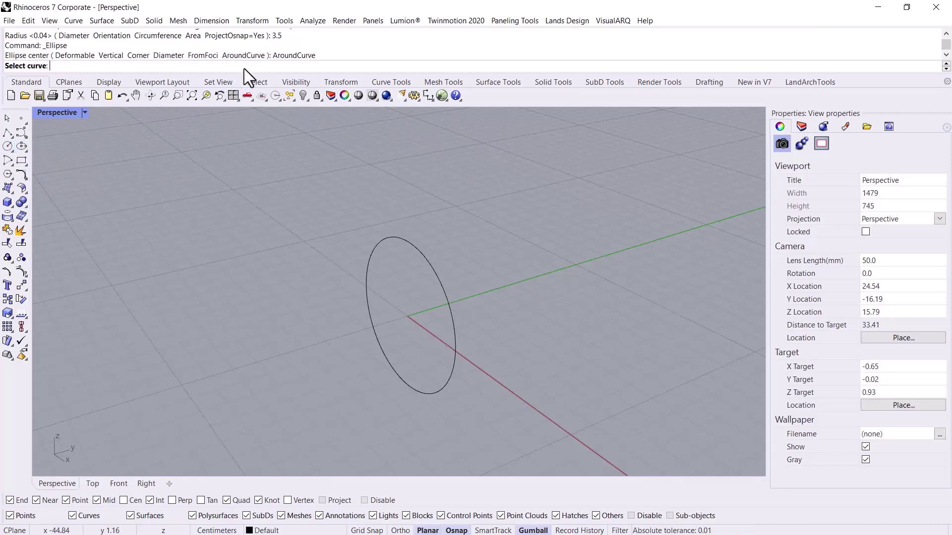
left_click(418, 249)
left_click(404, 239)
scroll(421, 238, "up", 2)
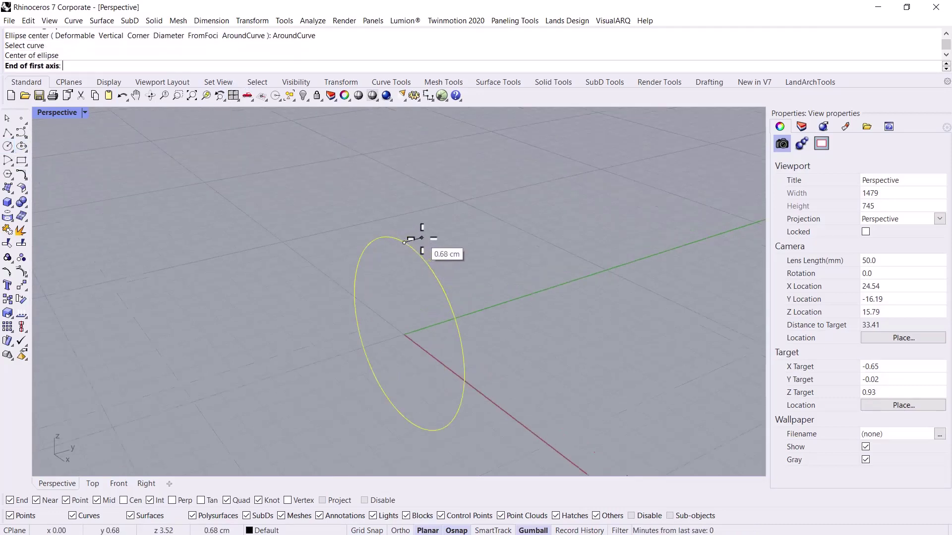
left_click(424, 239)
scroll(441, 263, "down", 1)
type(".4")
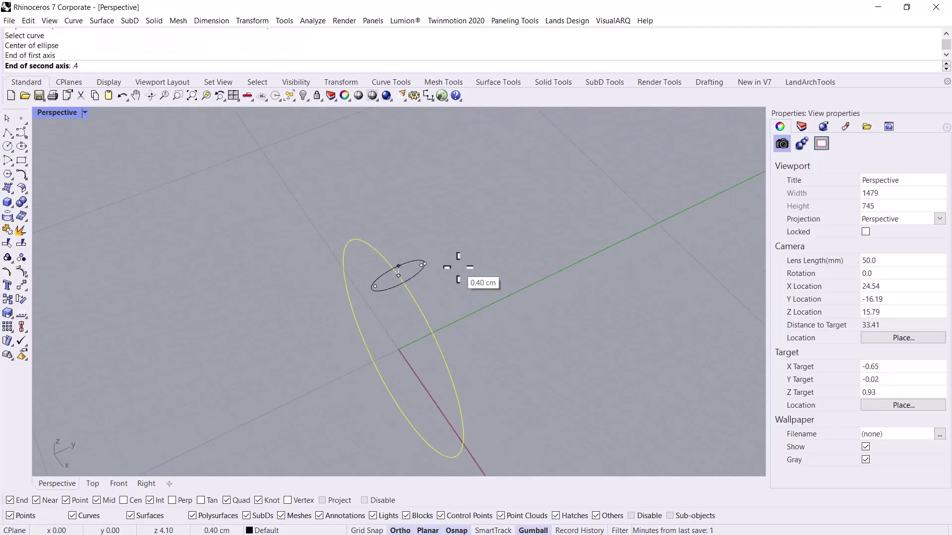
key("Return")
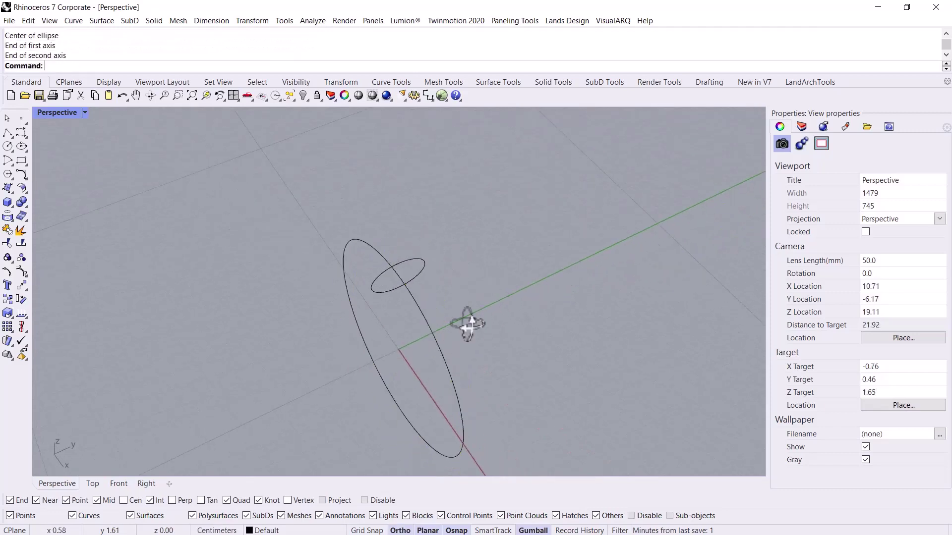
Draw another ellipse around the circle at its bottom point, with axis lengths of 0.6 cm and 0.4 cm
right_click_drag(468, 319, 401, 400)
key("Return")
left_click(247, 66)
left_click(401, 399)
left_click(400, 390)
scroll(400, 390, "up", 2)
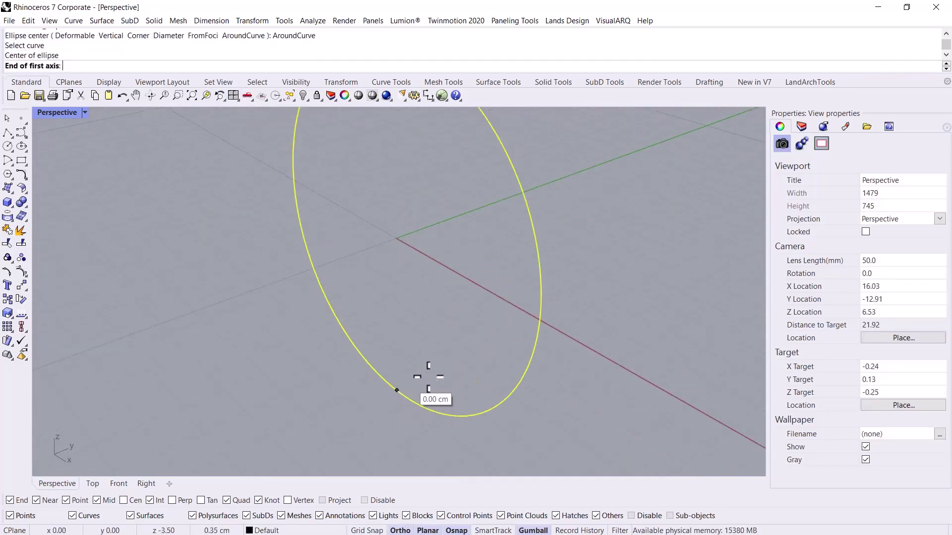
type(".6")
key("Return")
scroll(419, 378, "down", 2)
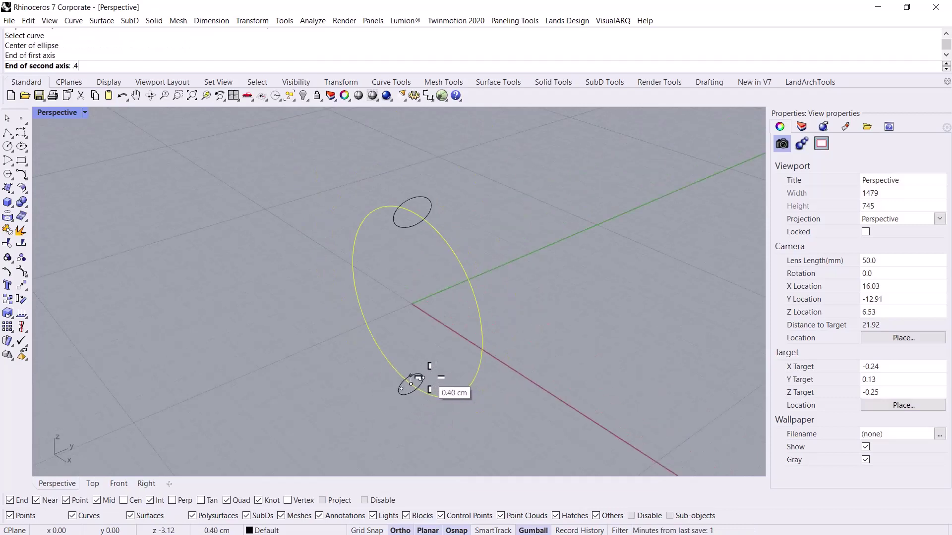
type(".4")
key("Return")
Set up a one-rail SubD sweep with the circle as rail and both ellipses as sweep shapes
scroll(419, 378, "down", 1)
left_click(599, 83)
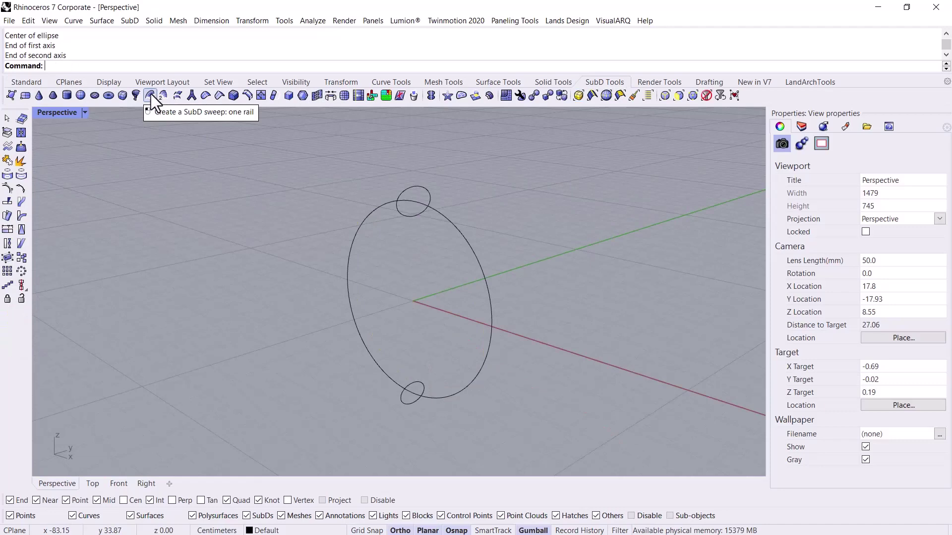
left_click(151, 94)
left_click(457, 225)
left_click(427, 189)
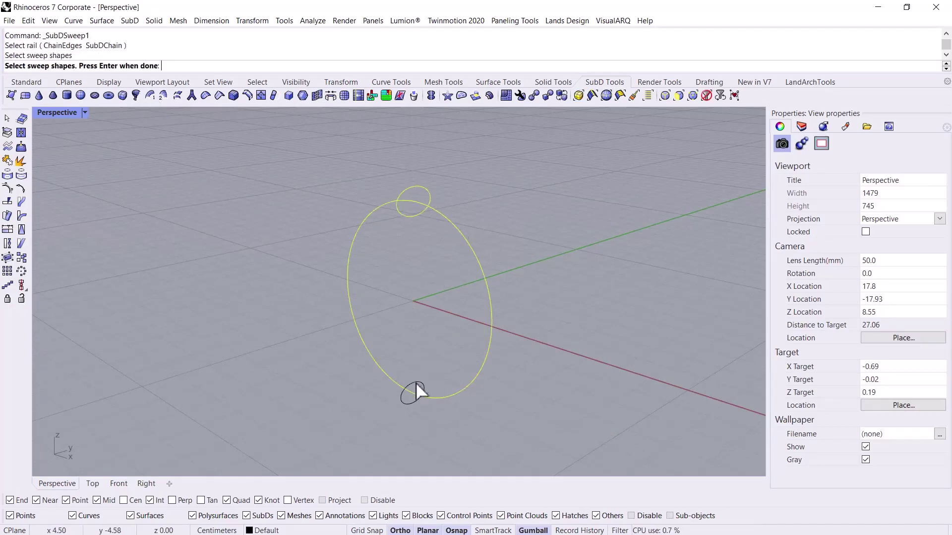
left_click(416, 383)
key("Return")
right_click_drag(526, 369, 262, 351)
Set the sweep's adjusted shape segments to 6 and adjusted rail segments to 9, and create the ring
left_click(555, 172)
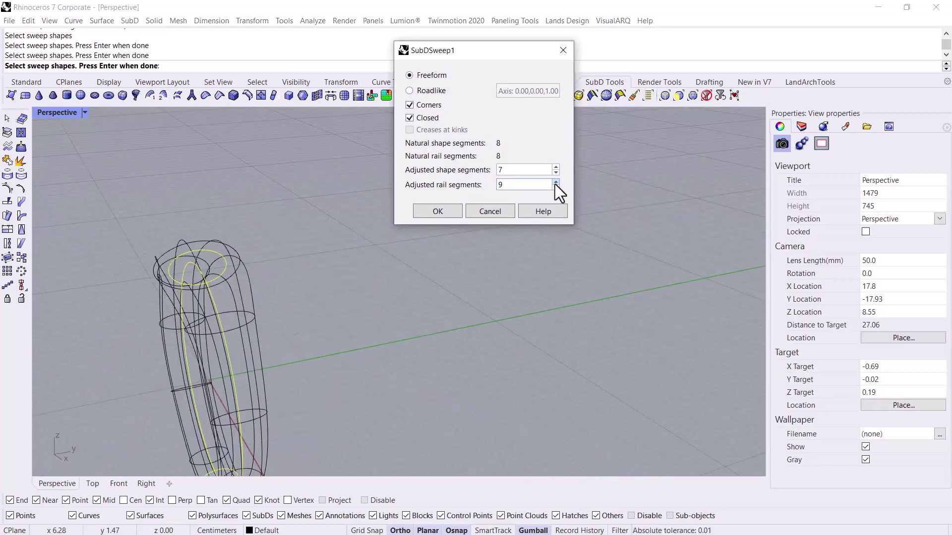
left_click(555, 182)
left_click(556, 182)
left_click(556, 188)
right_click_drag(239, 355, 317, 396)
right_click_drag(291, 293, 574, 166)
left_click(556, 172)
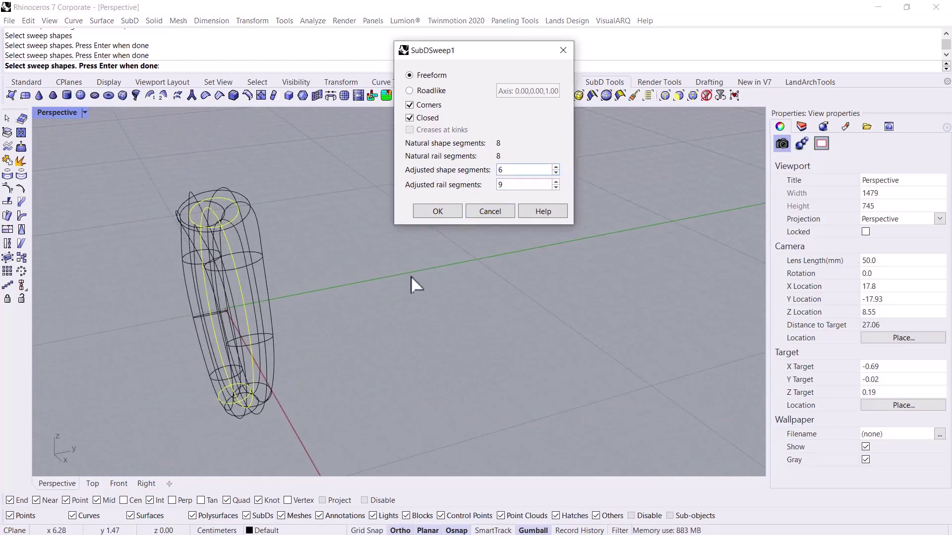
right_click_drag(411, 275, 435, 214)
left_click(437, 211)
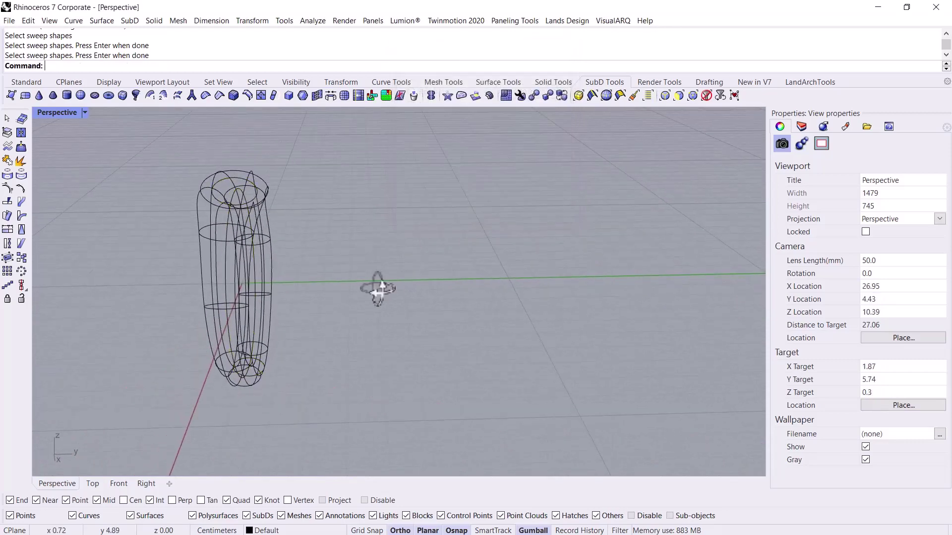
Move the SubD ring along the negative X direction, clear of its source curves
right_click_drag(377, 287, 400, 300)
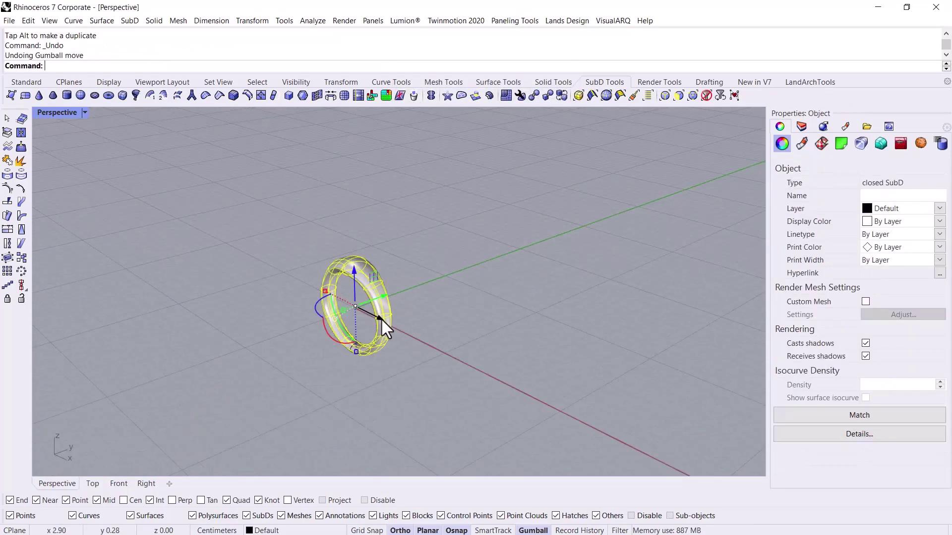
left_click_drag(382, 319, 265, 274)
key("Escape")
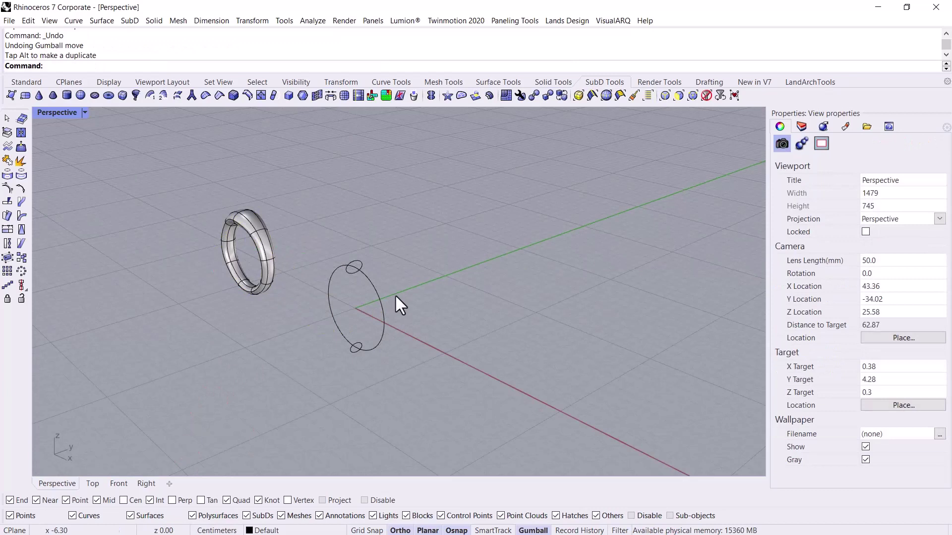
right_click_drag(395, 297, 355, 292, "shift")
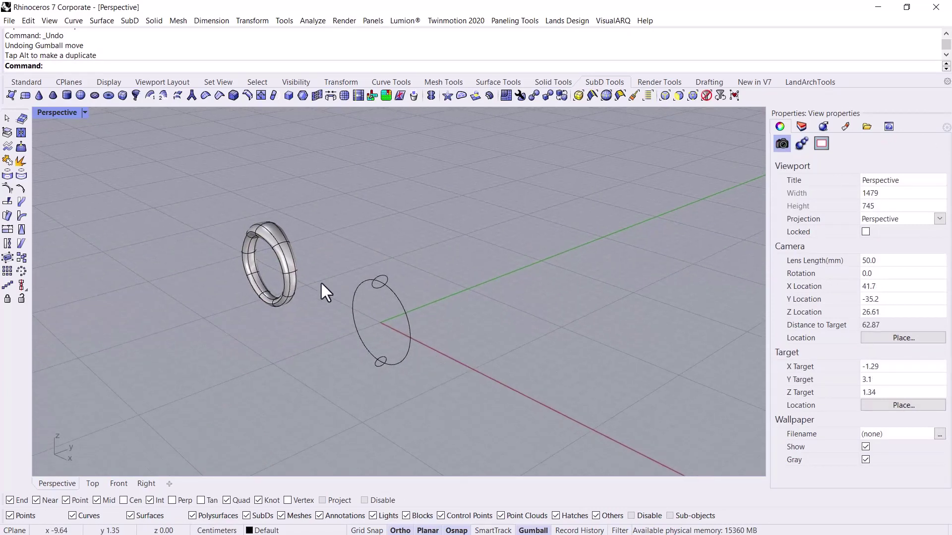
left_click(151, 95)
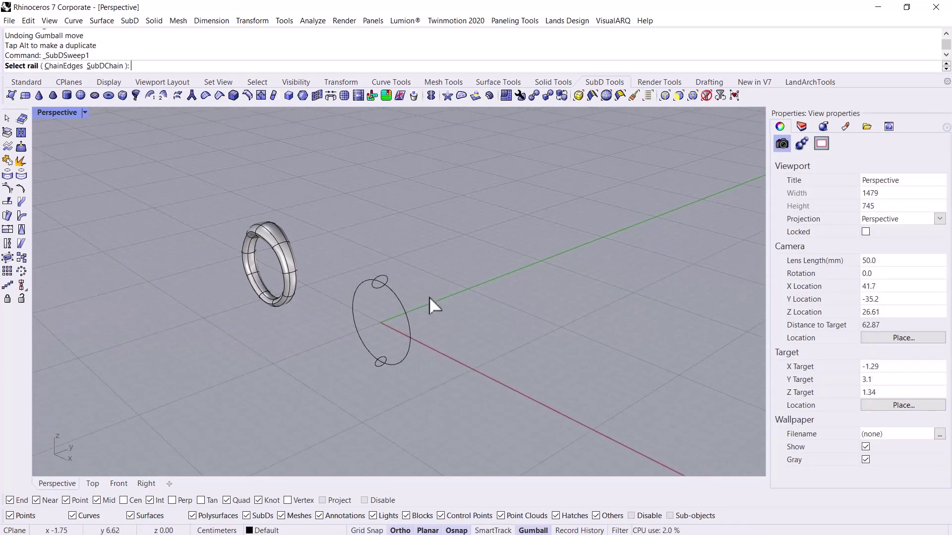
left_click(400, 300)
left_click_drag(389, 242, 374, 365)
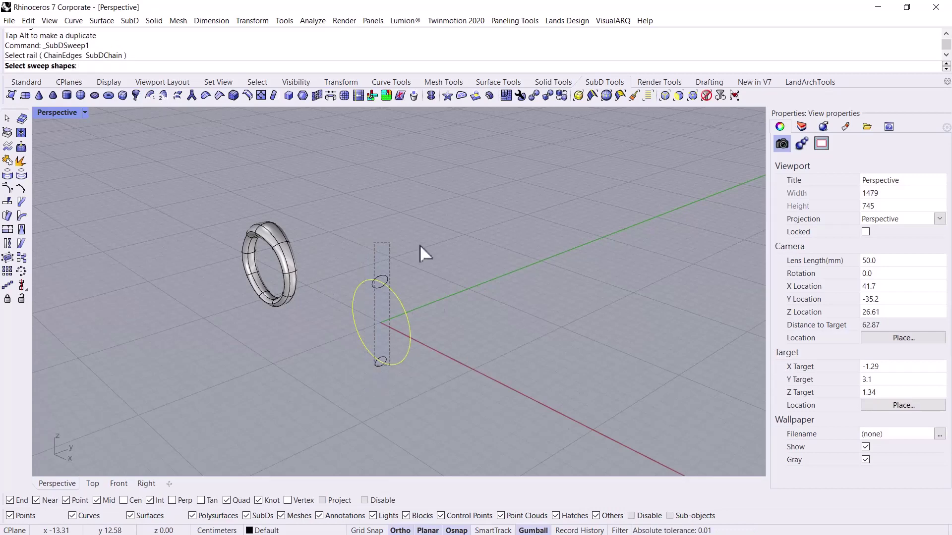
scroll(395, 263, "up", 4)
key("Escape")
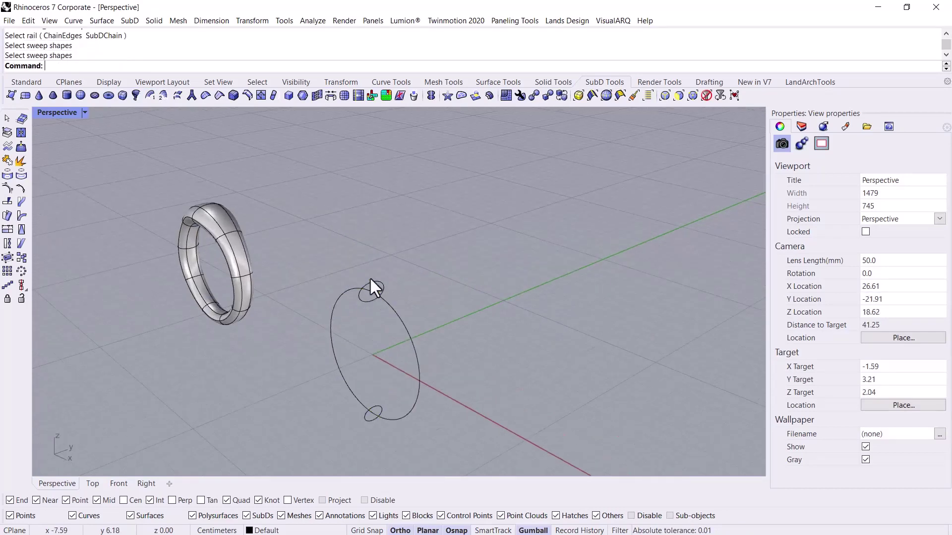
Delete the small ellipse at the bottom of the circle
left_click(378, 409)
key("Delete")
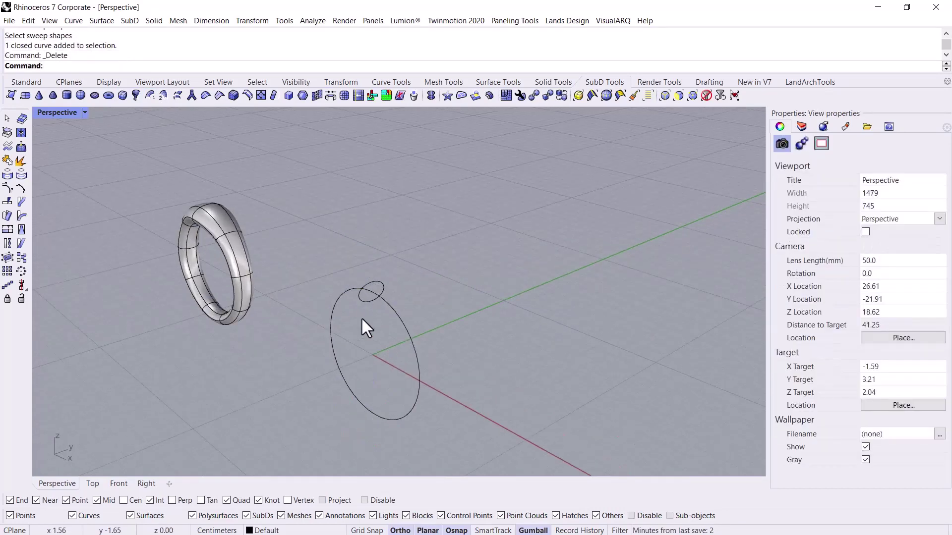
right_click_drag(343, 318, 361, 321)
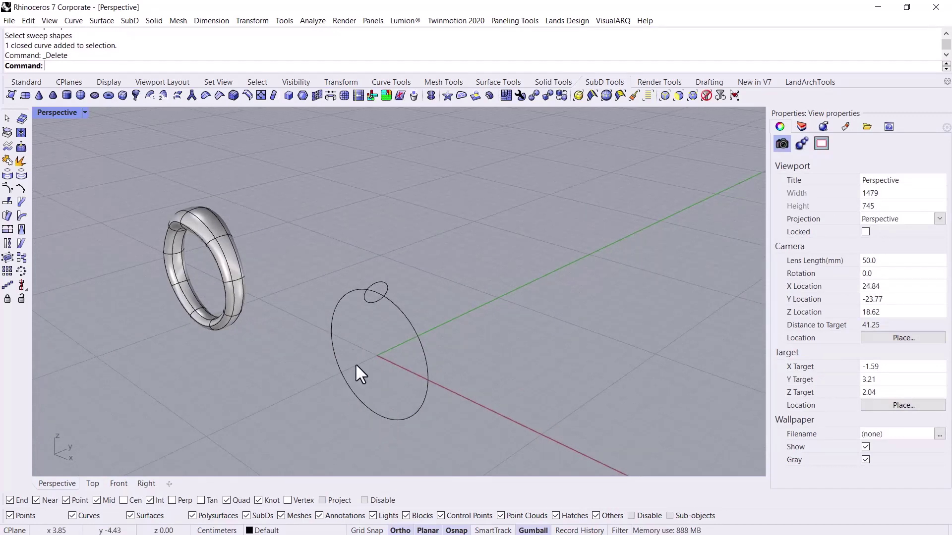
right_click_drag(402, 290, 398, 318)
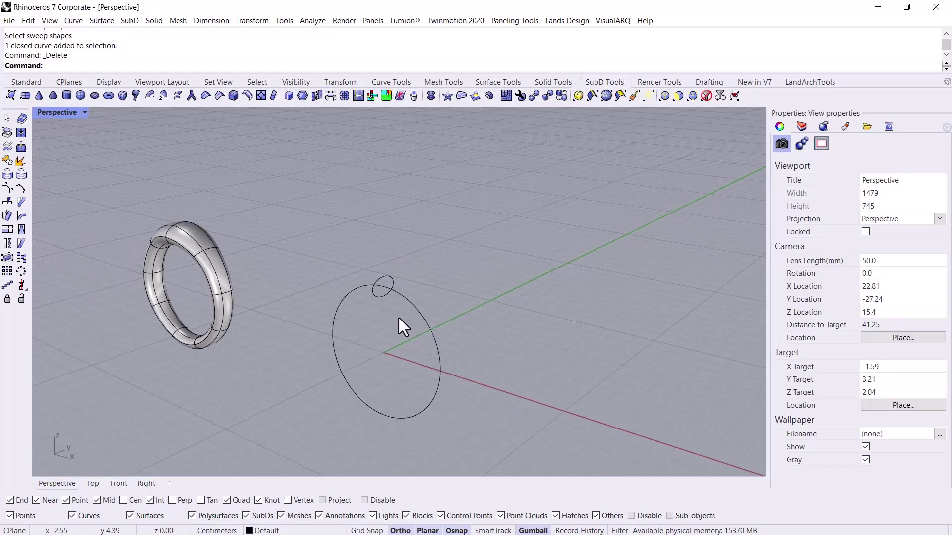
Create a one-rail SubD sweep along the circle, using only the top ellipse as its shape
left_click(152, 96)
left_click(401, 289)
left_click(391, 280)
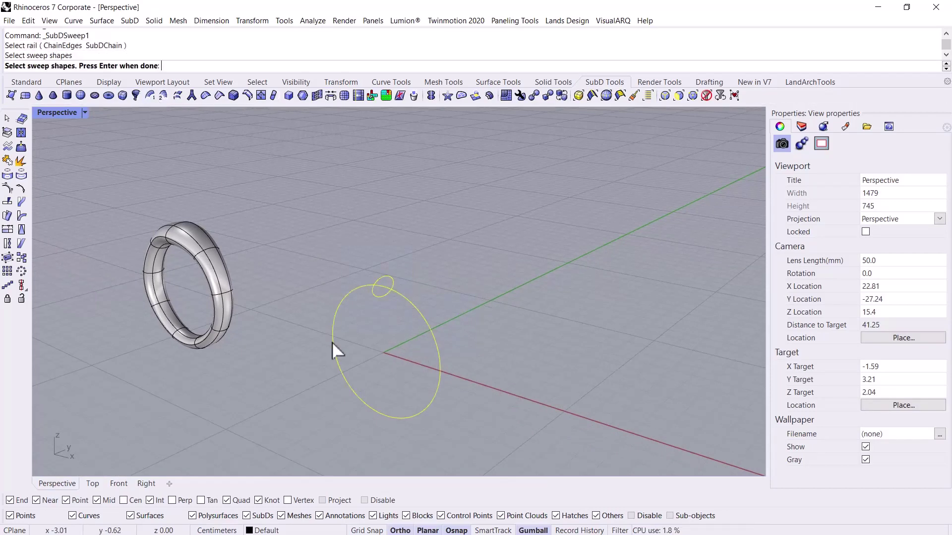
key("Return")
right_click_drag(353, 340, 461, 317)
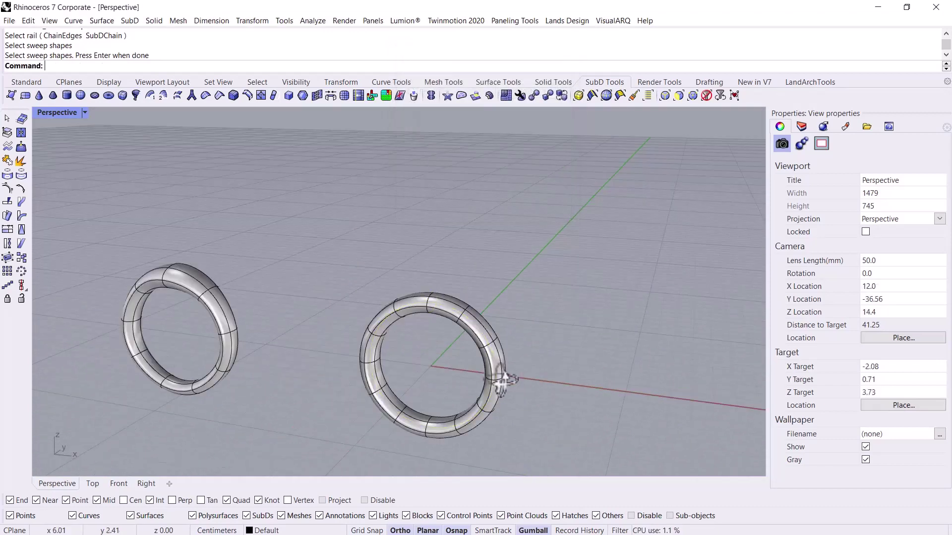
Select both SubD rings and place a duplicate of the pair beside them along the Y axis
right_click_drag(504, 383, 435, 355)
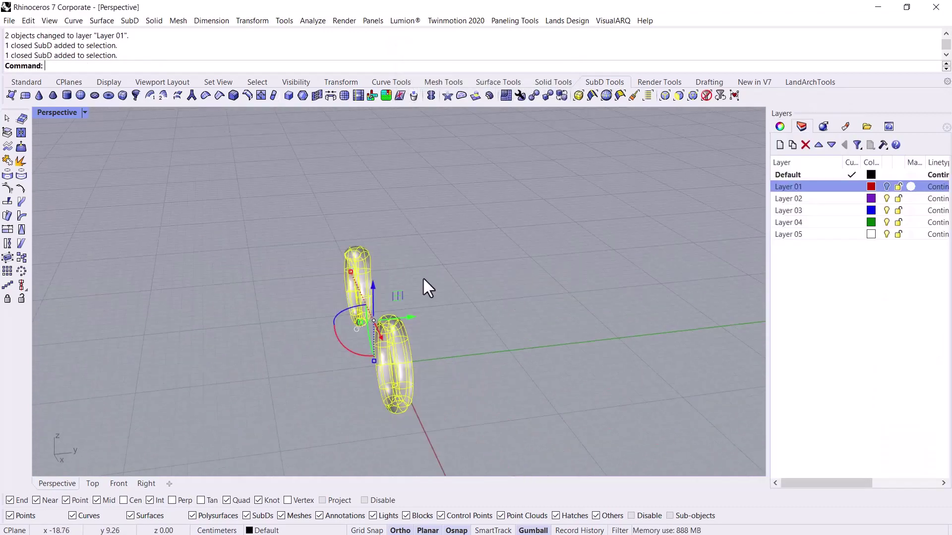
left_click(426, 346)
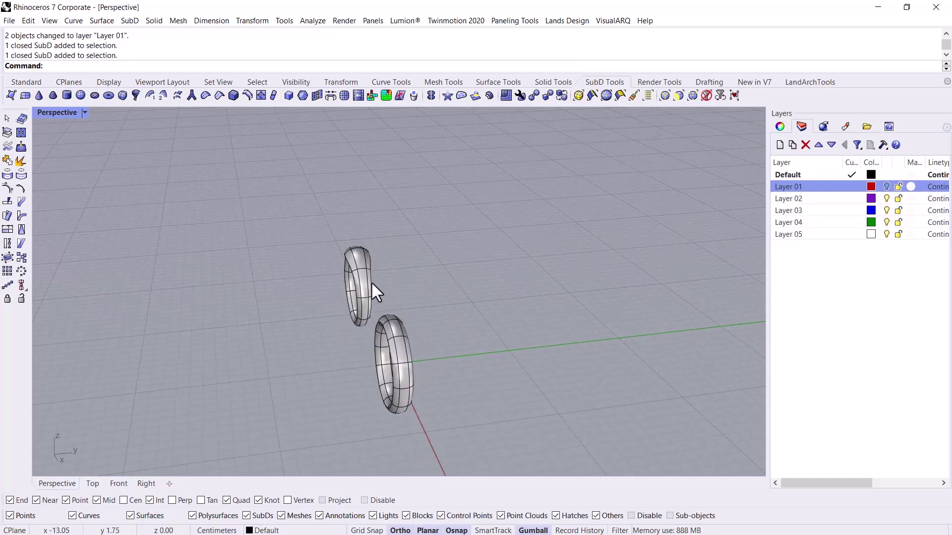
left_click(393, 331, "shift")
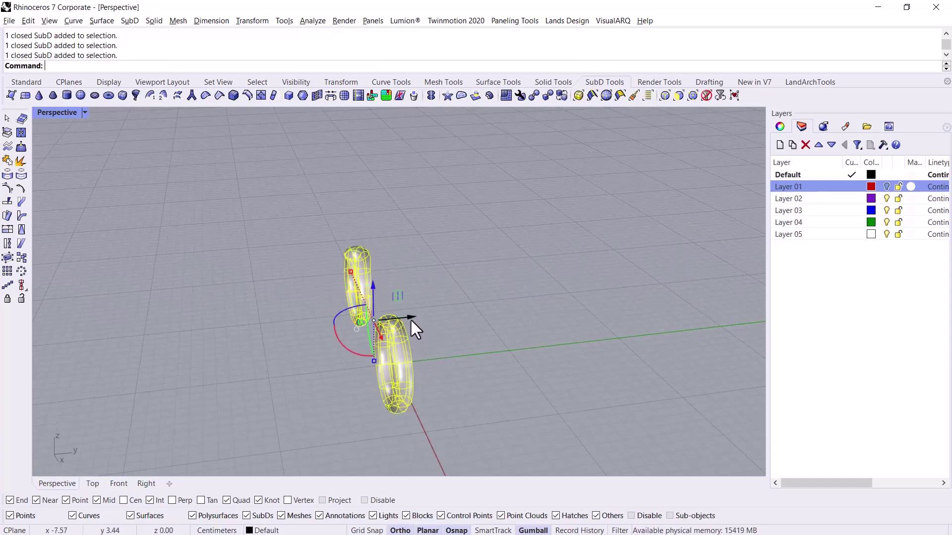
key("alt")
left_click_drag(411, 319, 443, 329)
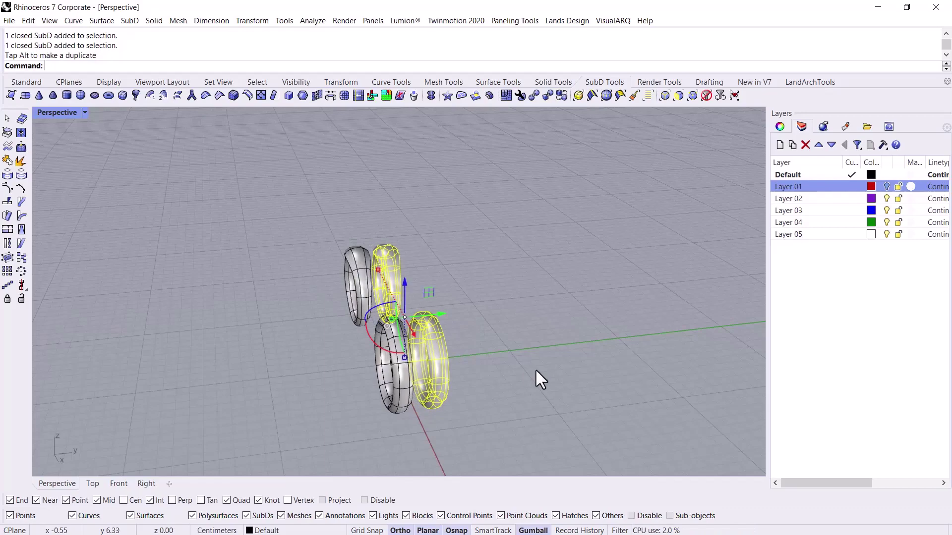
left_click(535, 371)
right_click_drag(534, 372, 529, 391)
scroll(460, 379, "up", 3)
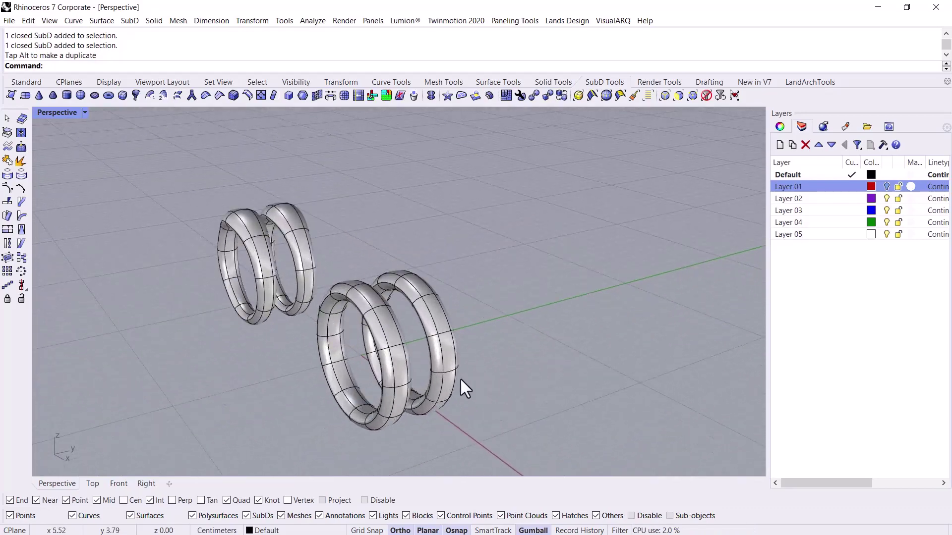
Flip the duplicate of the tapered ring upside down by rotating it 180 degrees
right_click_drag(460, 377, 630, 268)
left_click(438, 261)
right_click_drag(391, 302, 476, 325)
right_click_drag(476, 325, 341, 349, "shift")
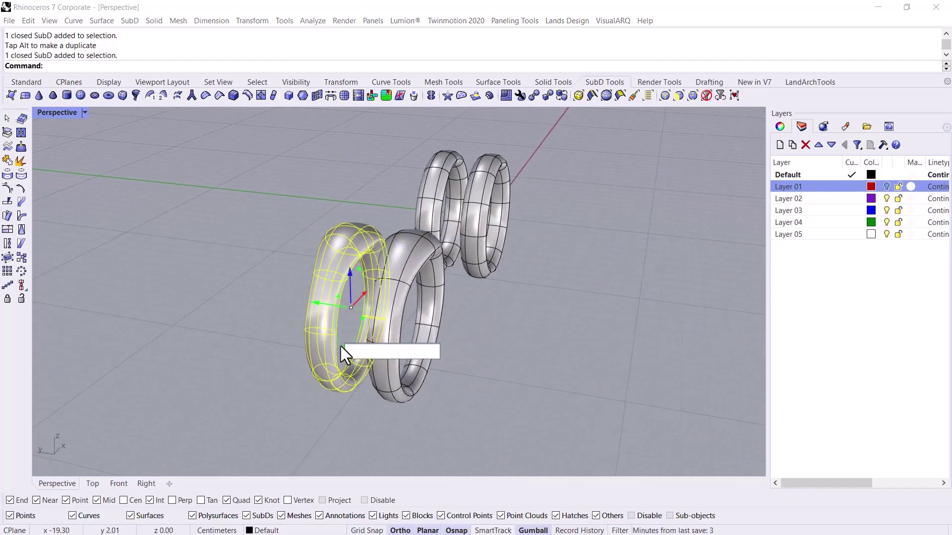
left_click(340, 347)
type("180")
key("Return")
left_click(246, 418)
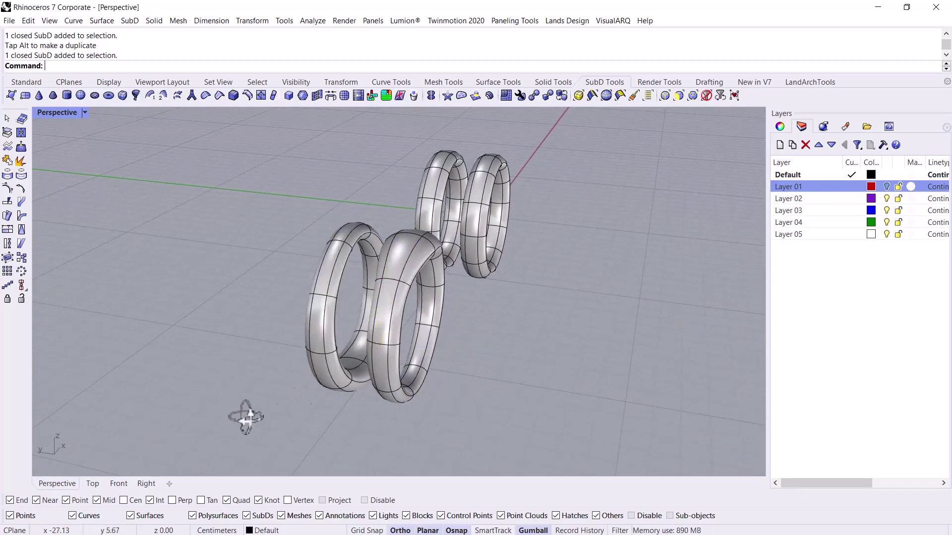
Enable sub-object selection and select one facing face near the top of each ring in the pair closest to the origin
right_click_drag(246, 417, 446, 410)
right_click_drag(447, 411, 456, 419, "shift")
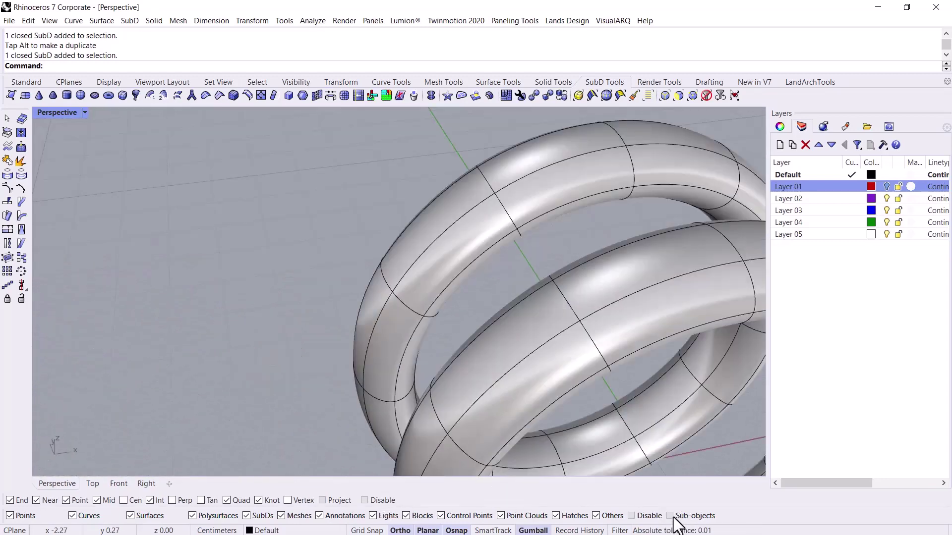
left_click(673, 516)
left_click(464, 240)
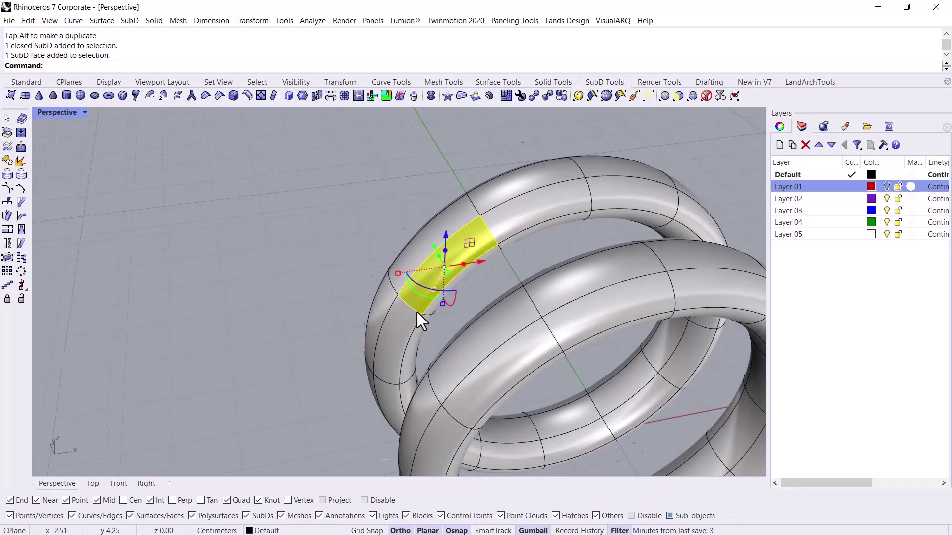
scroll(416, 311, "down", 5)
right_click_drag(416, 310, 451, 278)
scroll(428, 245, "up", 2)
left_click(429, 244, "shift")
scroll(429, 244, "down", 3)
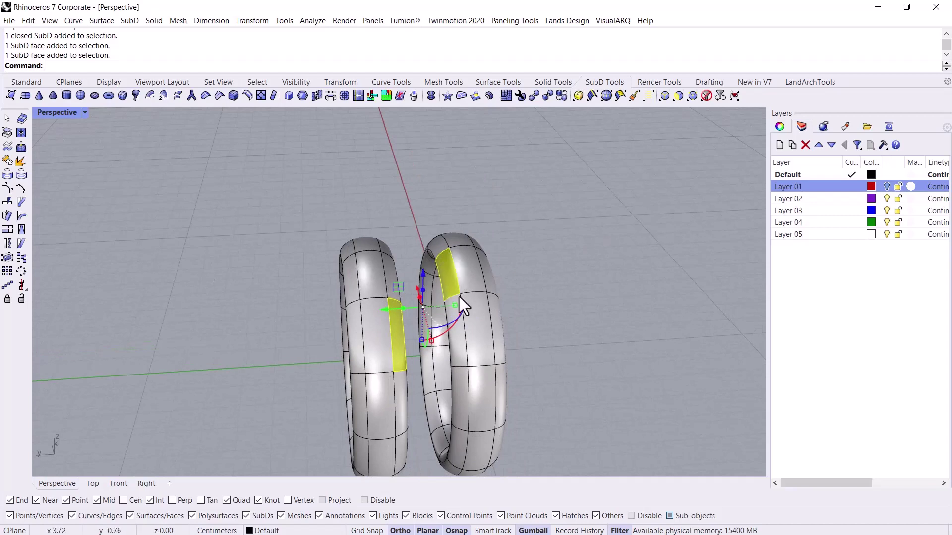
left_click(330, 95)
right_click_drag(578, 378, 317, 402)
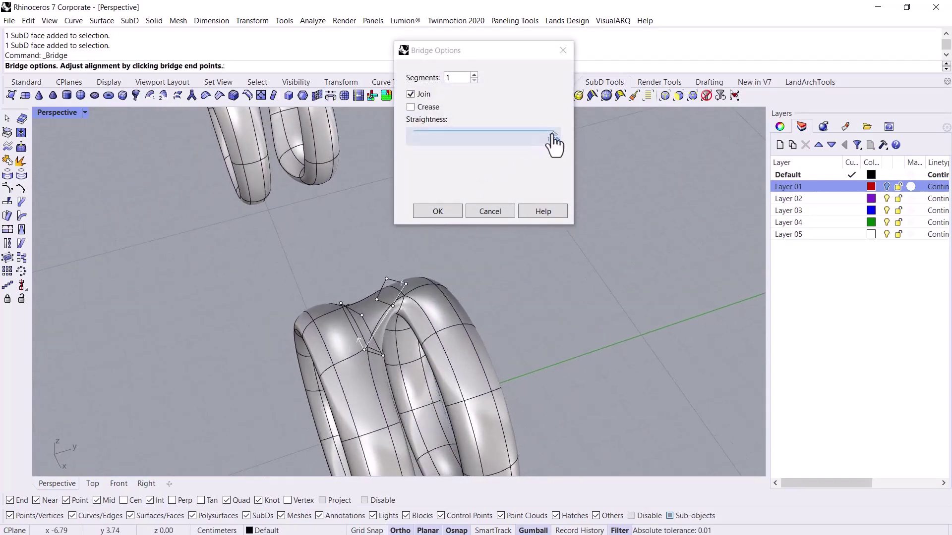
left_click_drag(552, 141, 537, 143)
left_click(474, 75)
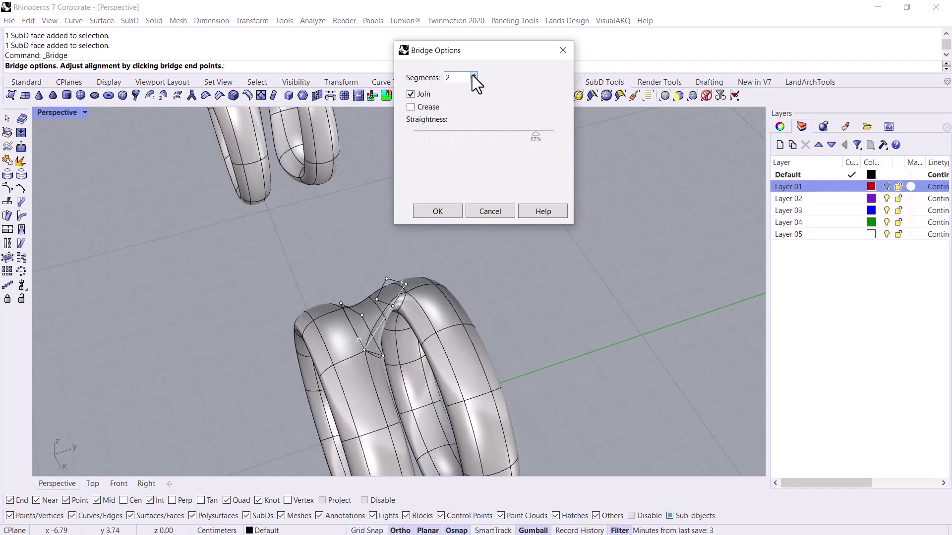
left_click(473, 74)
right_click_drag(446, 233, 504, 155)
left_click_drag(540, 140, 588, 156)
key("Escape")
right_click_drag(467, 397, 462, 419)
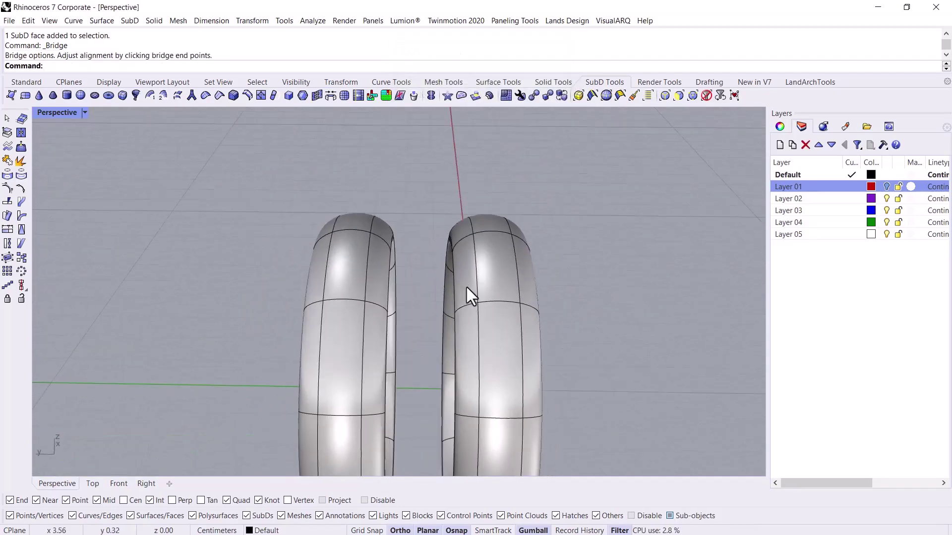
Select two adjacent faces along the inner upper side of each ring, so that the selected strips face each other
left_click(466, 289)
right_click_drag(459, 301, 491, 218)
left_click(492, 218)
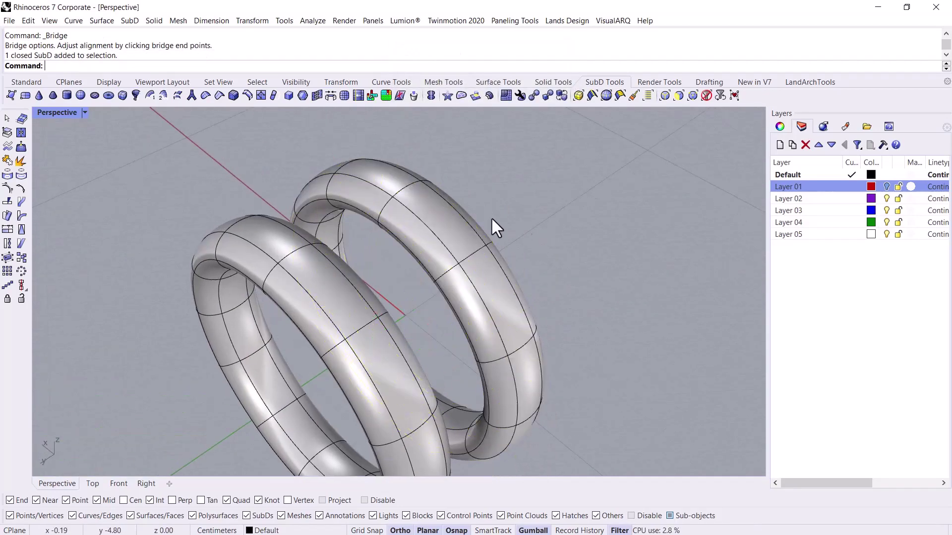
left_click(414, 239)
left_click(367, 199, "shift")
right_click_drag(456, 289, 389, 277)
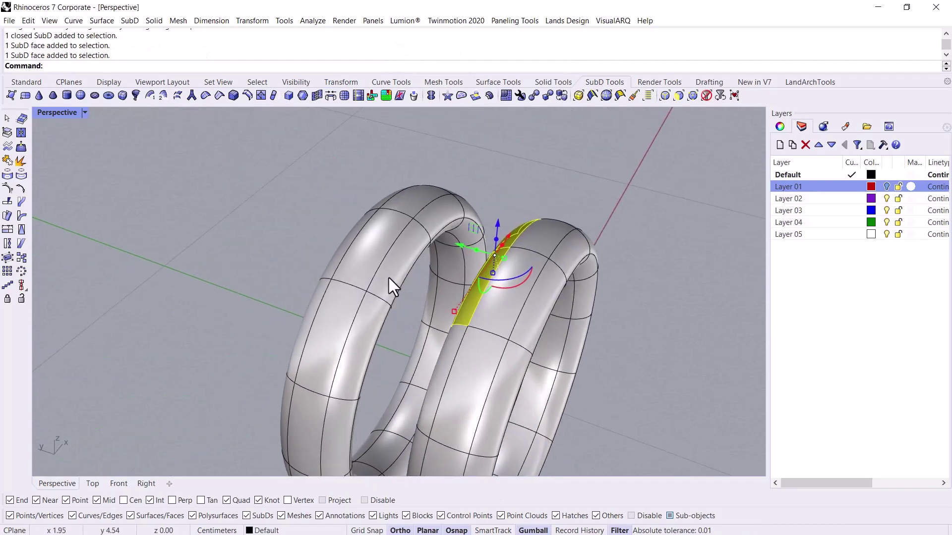
left_click(371, 337, "shift")
right_click_drag(347, 387, 384, 127)
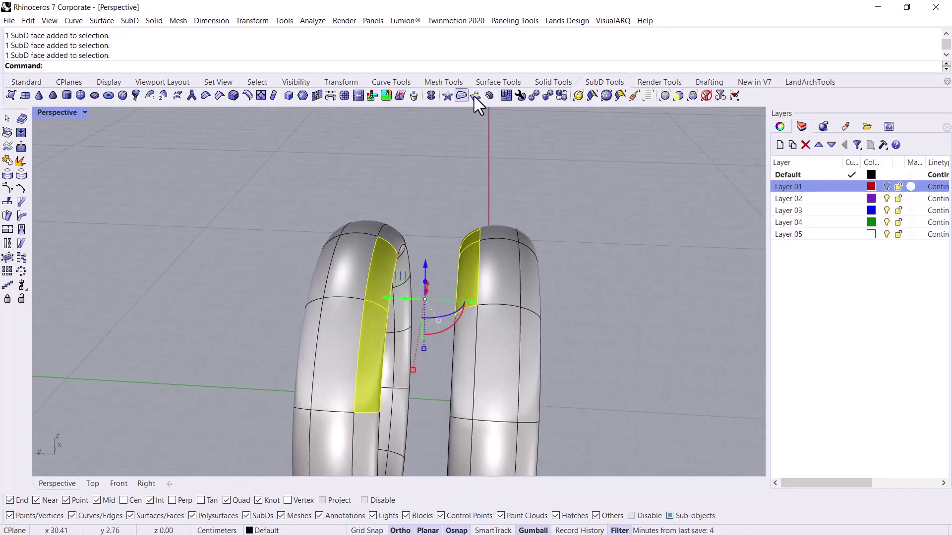
Bridge the selected face strips with two joined segments and 100% straightness
left_click(329, 99)
right_click_drag(437, 277, 565, 381)
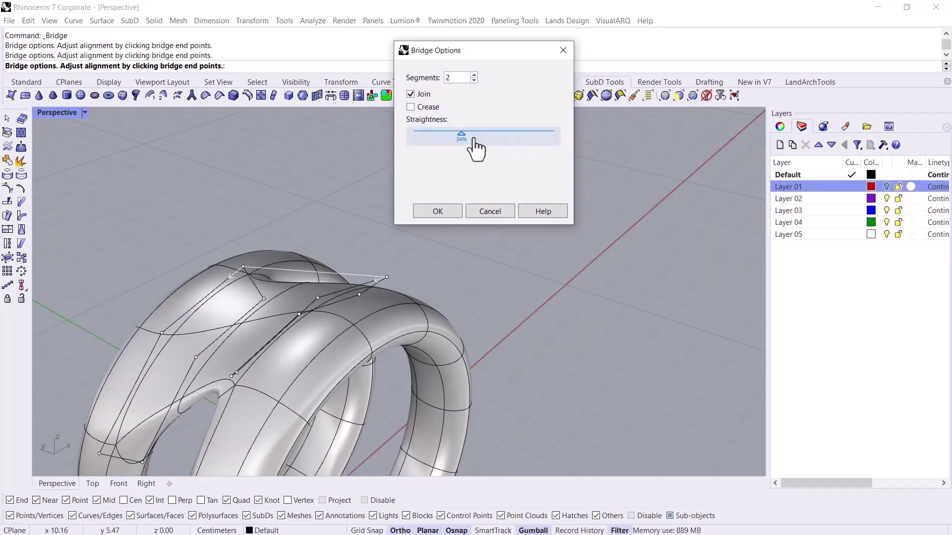
left_click(474, 75)
left_click_drag(462, 135, 403, 164)
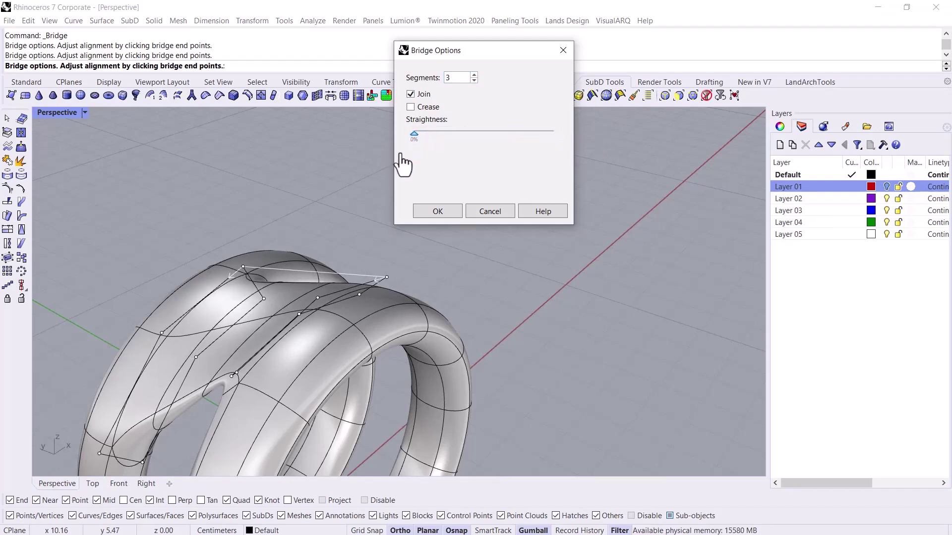
right_click_drag(570, 357, 377, 307)
left_click_drag(431, 135, 616, 159)
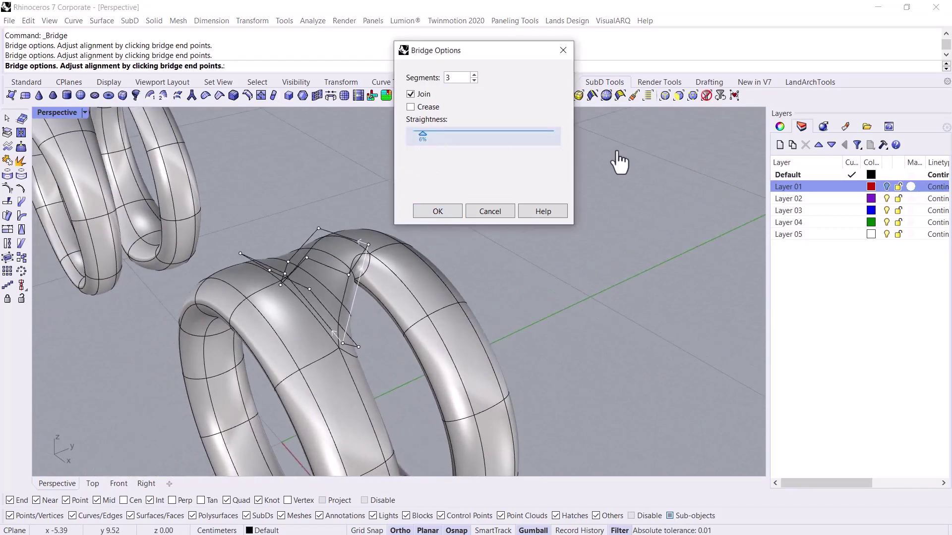
left_click(474, 81)
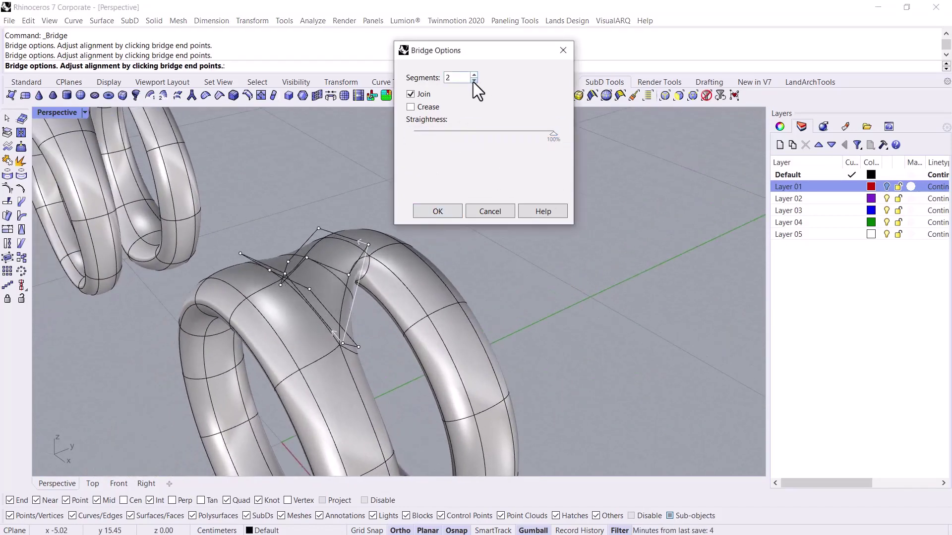
left_click(437, 211)
Bridge a pair of facing side faces below the top connection, using one joined segment and 100% straightness
right_click_drag(469, 258, 219, 357)
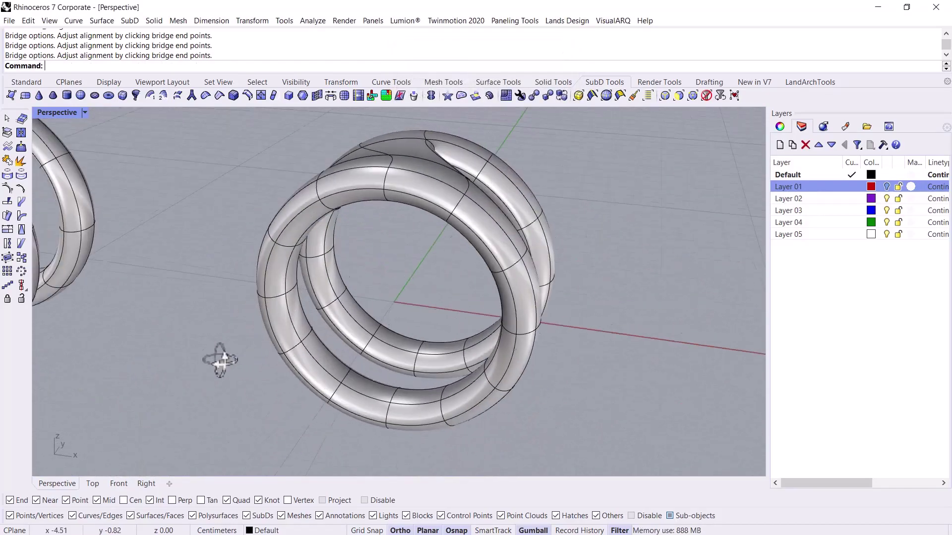
scroll(365, 265, "up", 3)
left_click(341, 243, "ctrl+shift")
right_click_drag(341, 243, 379, 378)
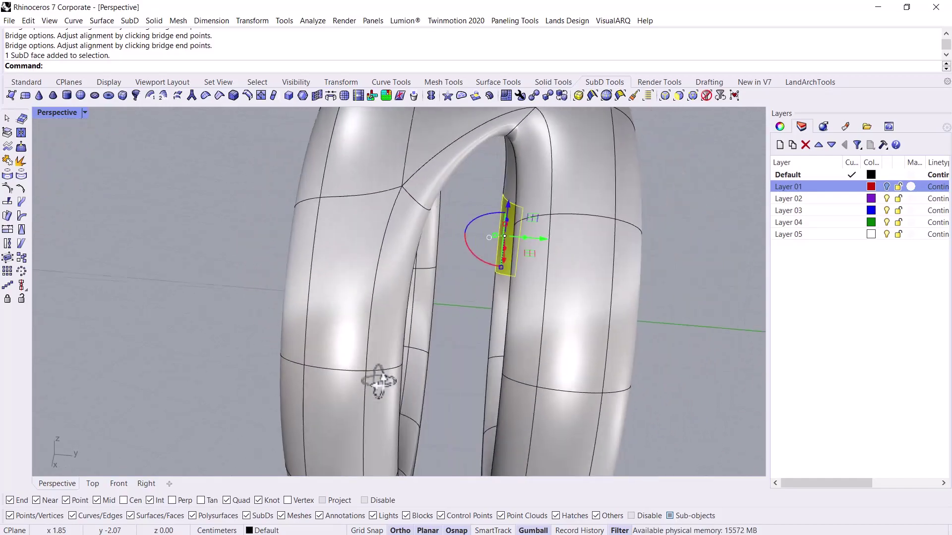
right_click_drag(430, 344, 427, 356)
left_click(428, 356, "ctrl+shift")
right_click_drag(353, 414, 525, 394)
left_click(331, 96)
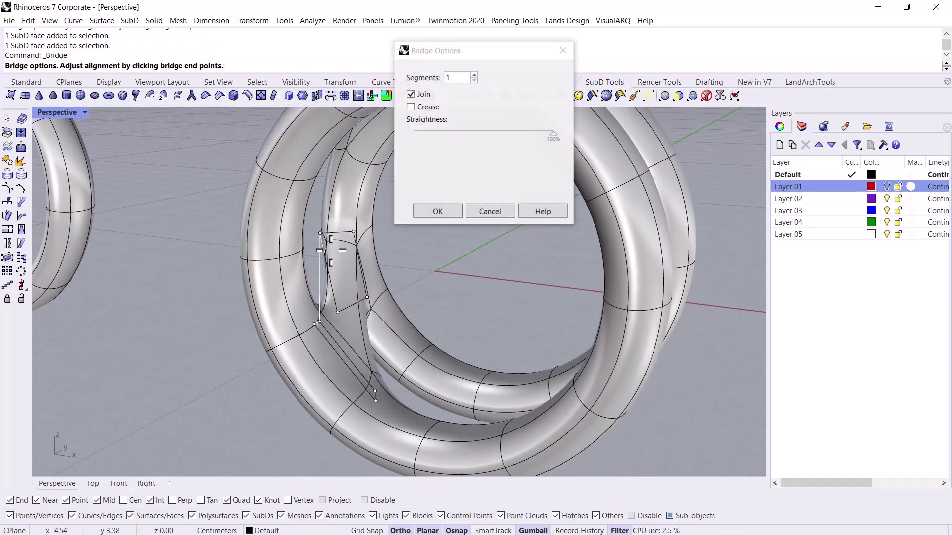
right_click_drag(446, 322, 598, 323)
right_click(505, 348)
Bridge two offset faces low on the rings diagonally across the gap, using one joined segment and 100% straightness
right_click_drag(456, 359, 575, 342)
scroll(427, 349, "up", 4)
left_click(452, 256, "ctrl+shift")
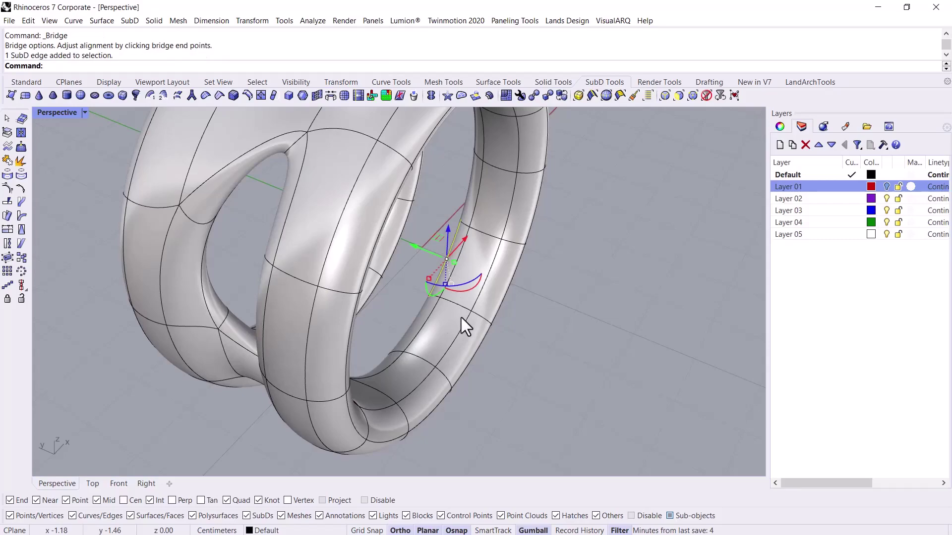
right_click_drag(463, 322, 439, 312)
left_click(439, 312)
right_click_drag(432, 375, 323, 106)
left_click(266, 299, "shift")
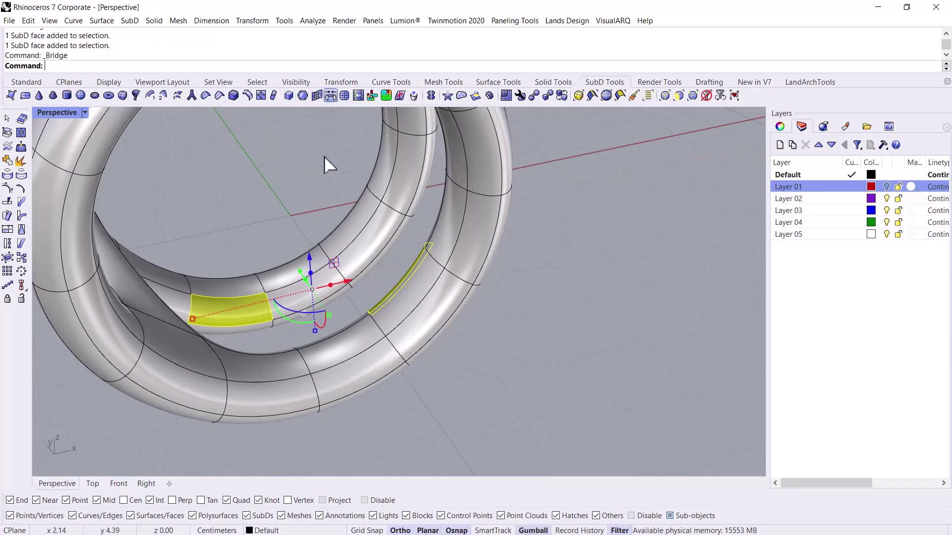
right_click_drag(298, 343, 342, 332)
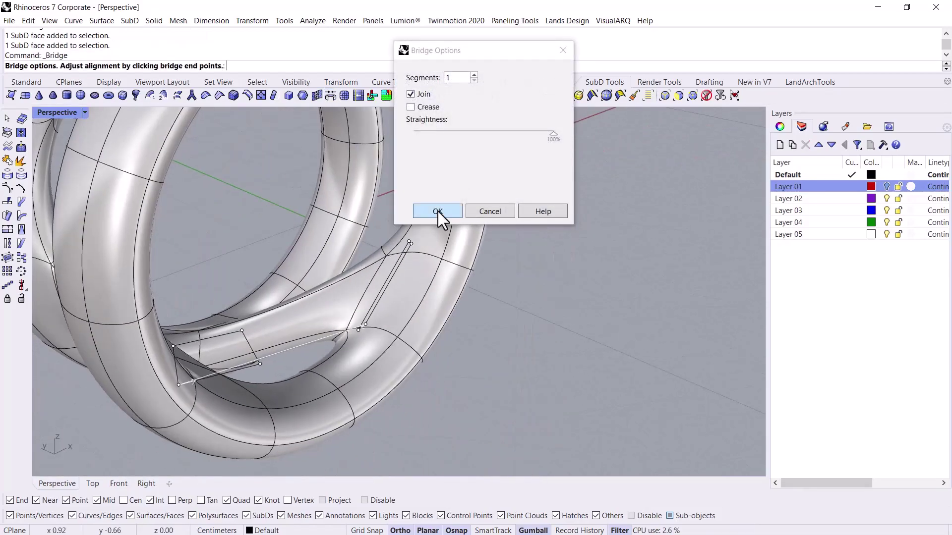
left_click(438, 213)
Bridge two directly opposite side faces across the remaining gap between the rings
right_click_drag(560, 280, 359, 311)
left_click(341, 388, "ctrl+shift")
right_click_drag(341, 387, 560, 281)
left_click(560, 282, "shift")
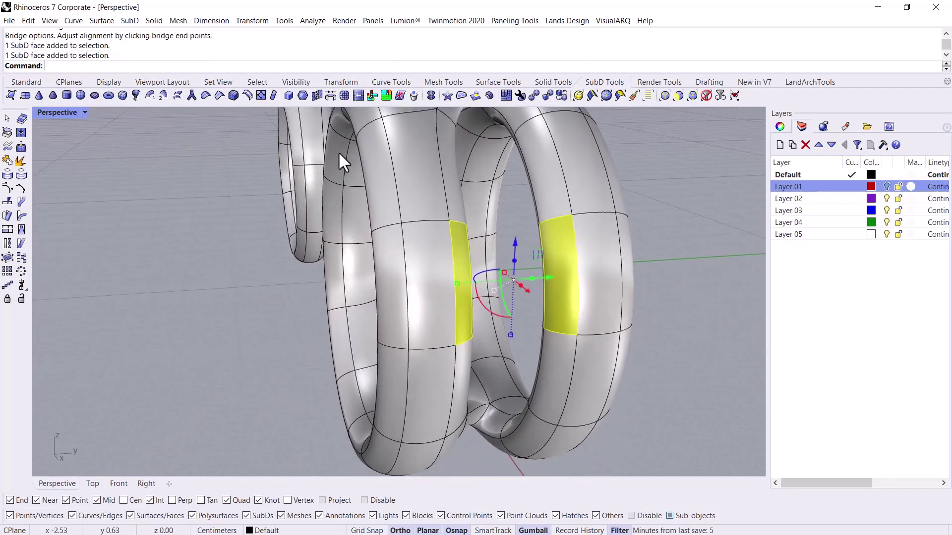
left_click(331, 95)
left_click(446, 214)
Select two adjacent faces along the inner upper side of the thick-topped ring in the other pair
right_click_drag(365, 268, 562, 426)
key("ctrl+F1")
left_click(57, 484)
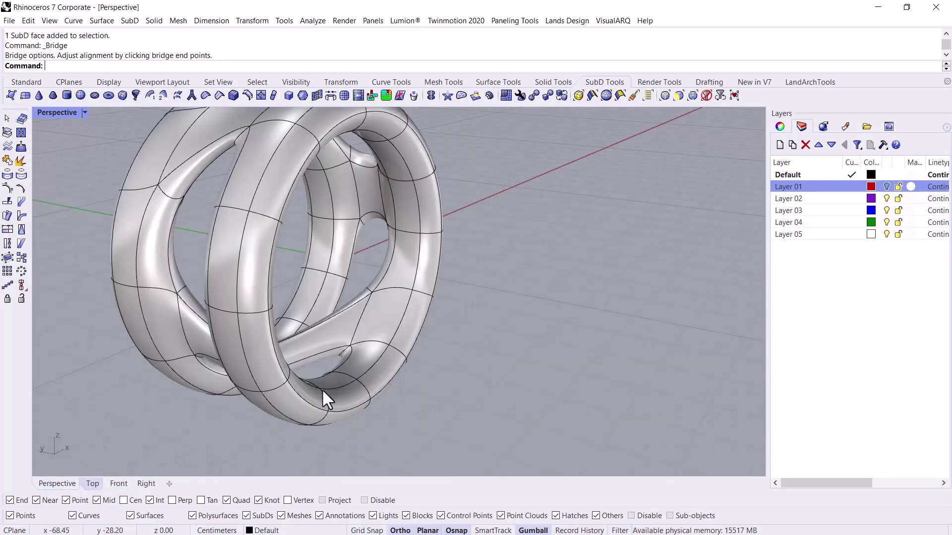
right_click_drag(323, 389, 501, 309)
left_click(490, 318, "ctrl+shift")
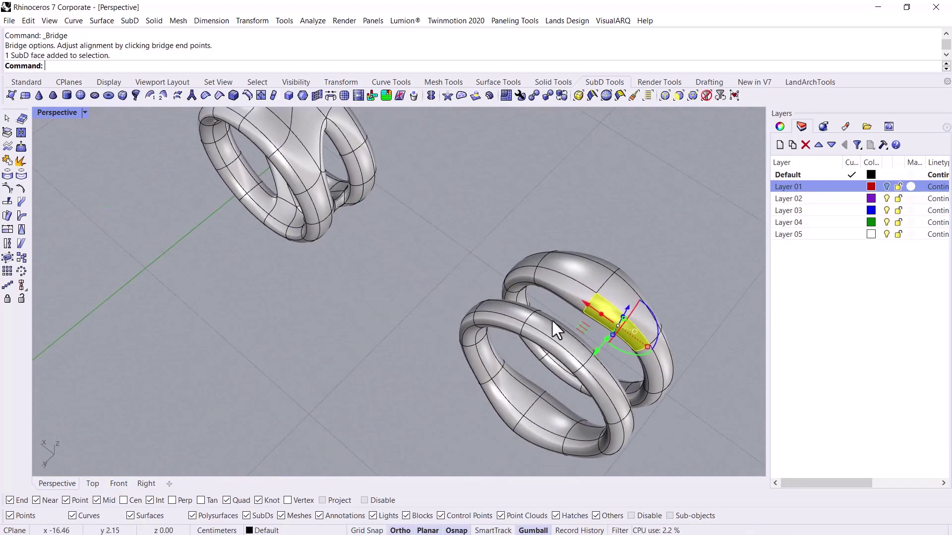
scroll(596, 287, "up", 2)
left_click(614, 289, "ctrl+shift")
right_click_drag(590, 318, 446, 271)
scroll(446, 271, "up", 1)
right_click_drag(444, 311, 404, 307)
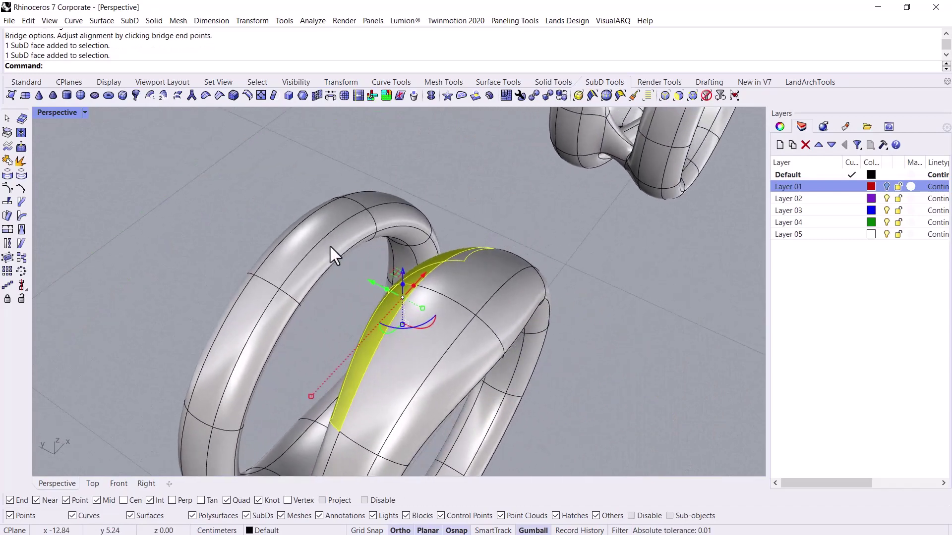
Add the matching upper faces of the neighbouring ring and bridge both strips with one joined segment and 100% straightness
right_click_drag(330, 246, 294, 311)
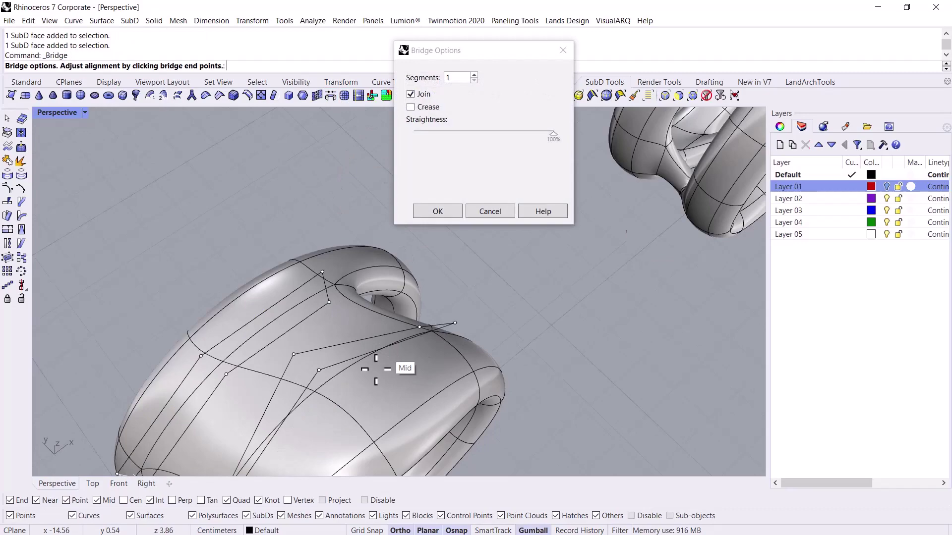
scroll(370, 370, "down", 8)
right_click_drag(377, 362, 518, 294)
right_click(599, 323)
key("Return")
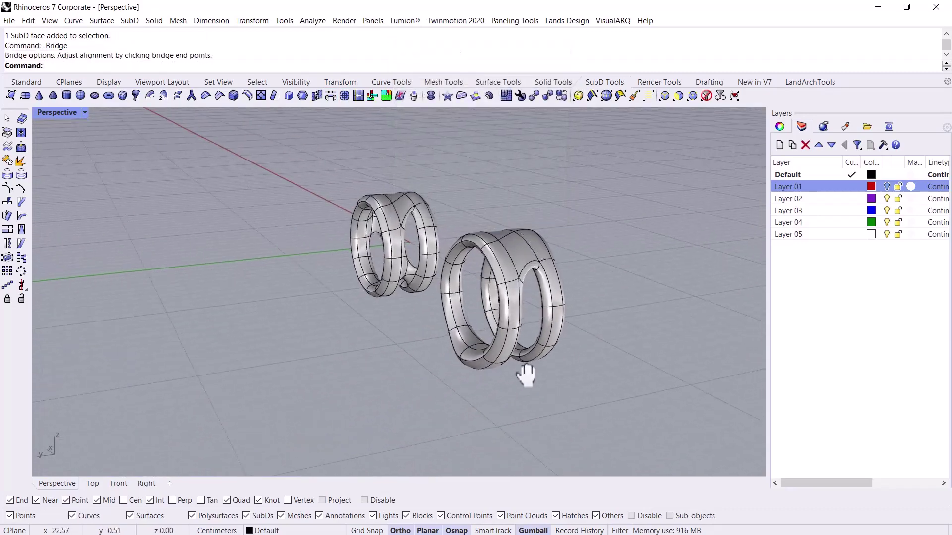
Select two adjacent facing faces at the bottom of each ring in this second pair
right_click_drag(527, 374, 406, 385)
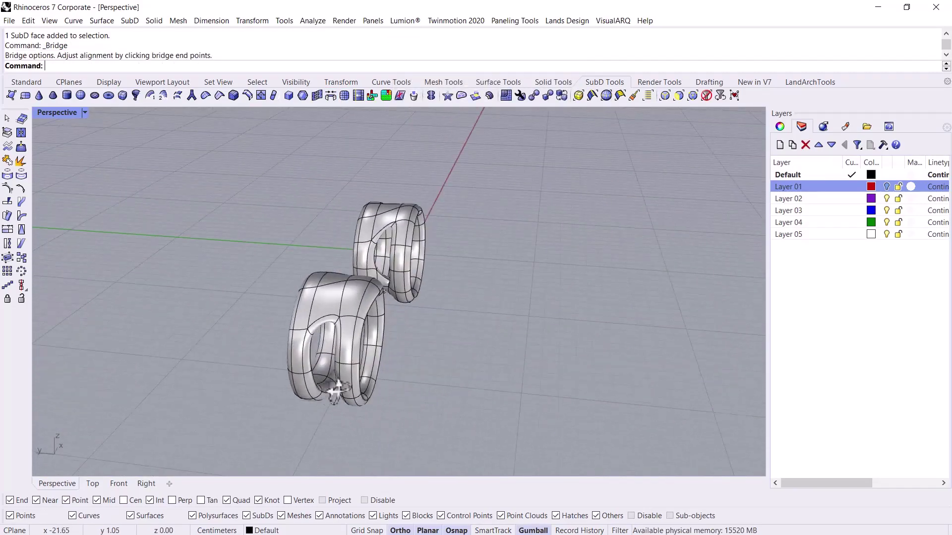
right_click_drag(337, 390, 487, 398)
scroll(466, 358, "up", 5)
right_click_drag(465, 358, 511, 404)
scroll(480, 355, "up", 4)
left_click(457, 338, "ctrl+shift")
key("Escape")
left_click(459, 366, "ctrl+shift")
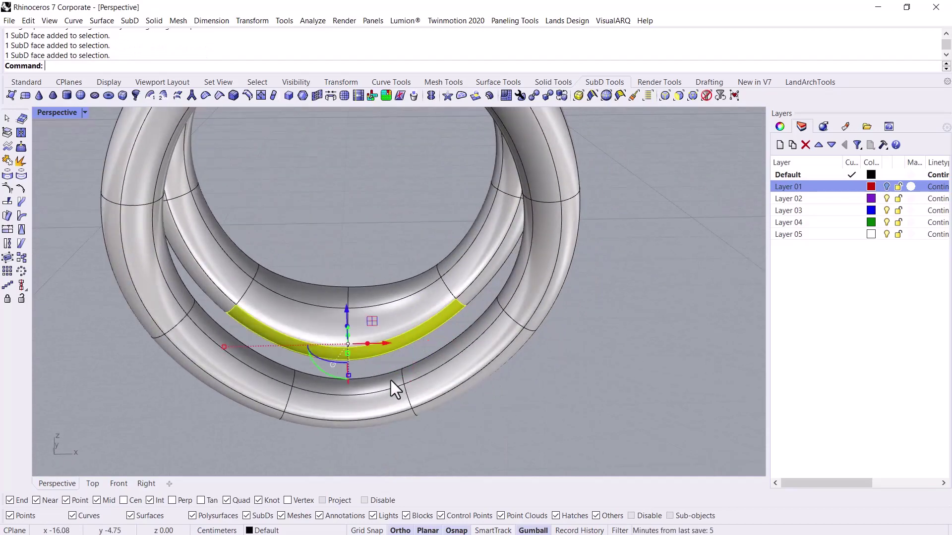
right_click_drag(392, 382, 367, 385)
left_click(312, 289, "ctrl+shift")
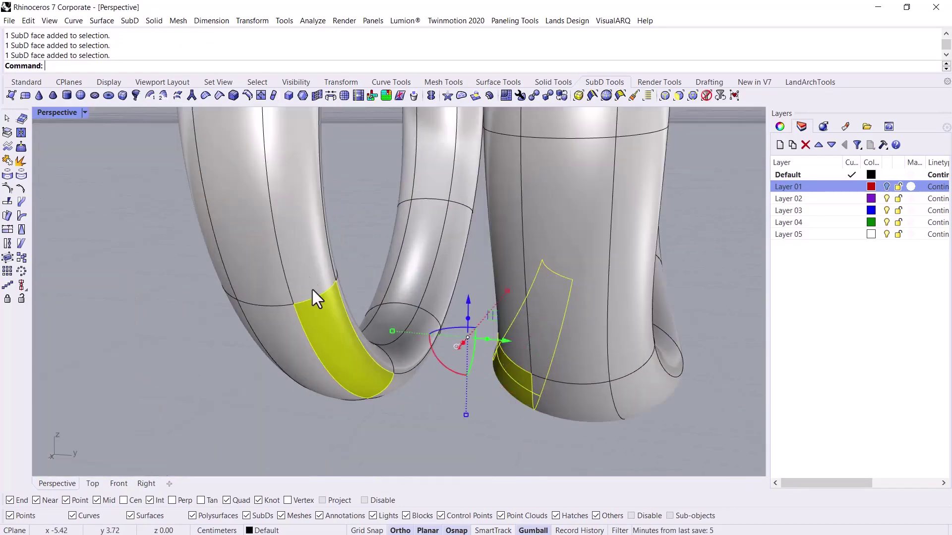
right_click_drag(429, 377, 408, 398)
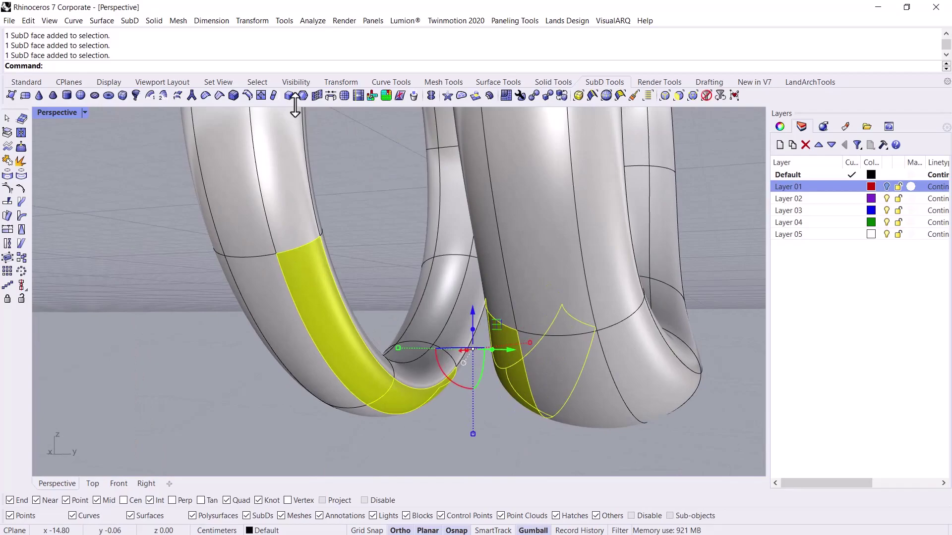
Bridge the selected bottom faces to connect the two rings underneath
left_click(329, 97)
right_click(263, 328)
scroll(263, 329, "down", 5)
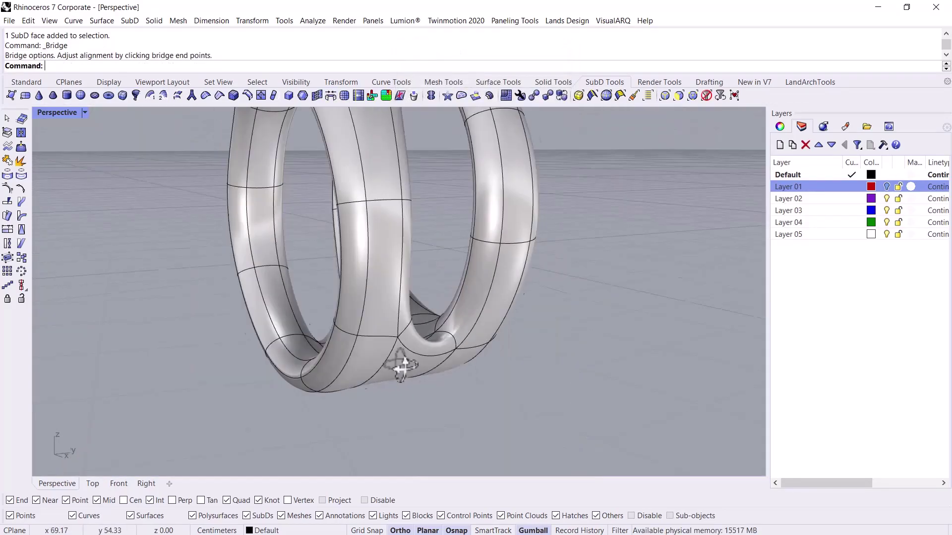